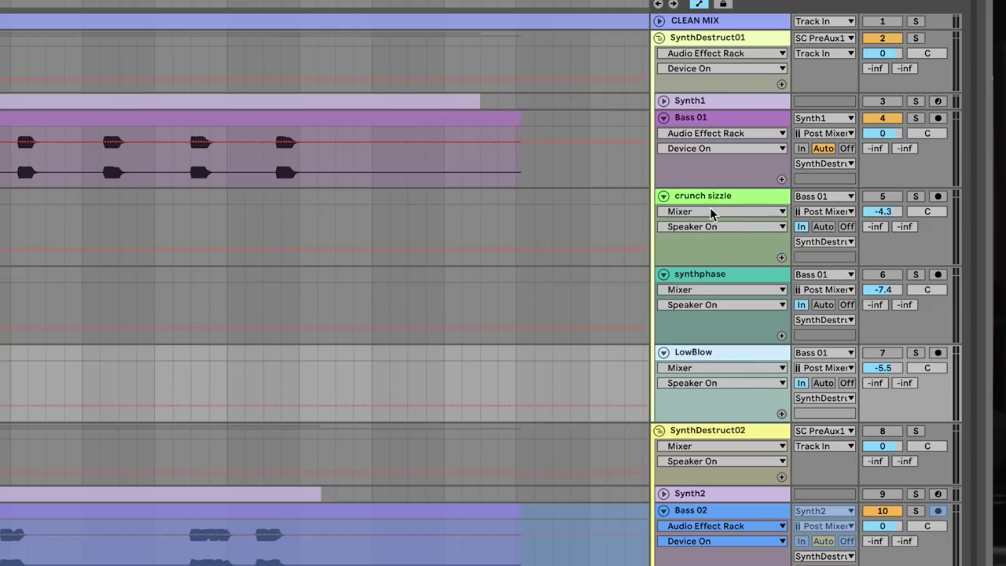
Examine the Bass 01 track and its parallel processing tracks crunch sizzle, synthphase and LowBlow
click(715, 282)
click(707, 357)
click(696, 125)
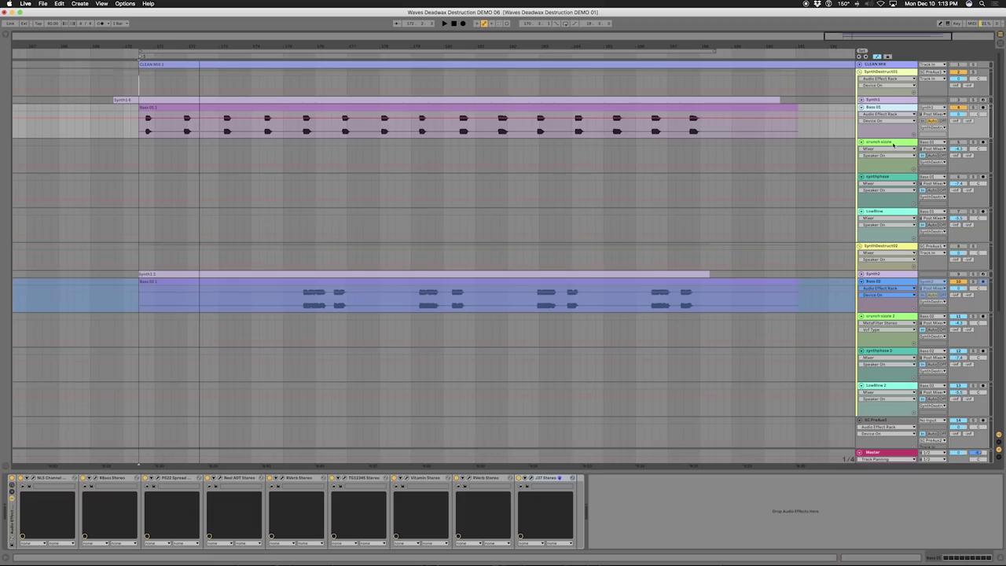
click(904, 145)
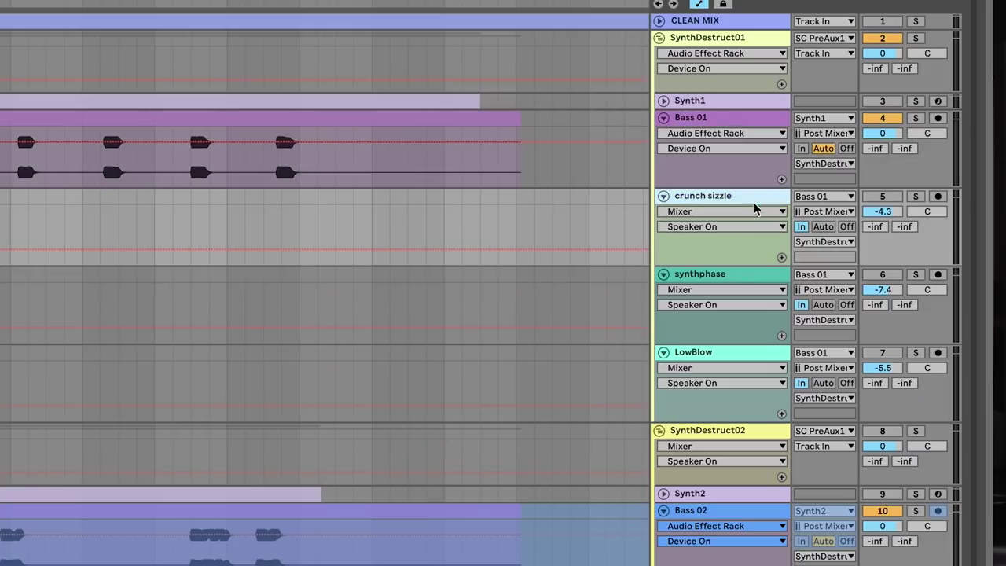
click(729, 280)
click(724, 355)
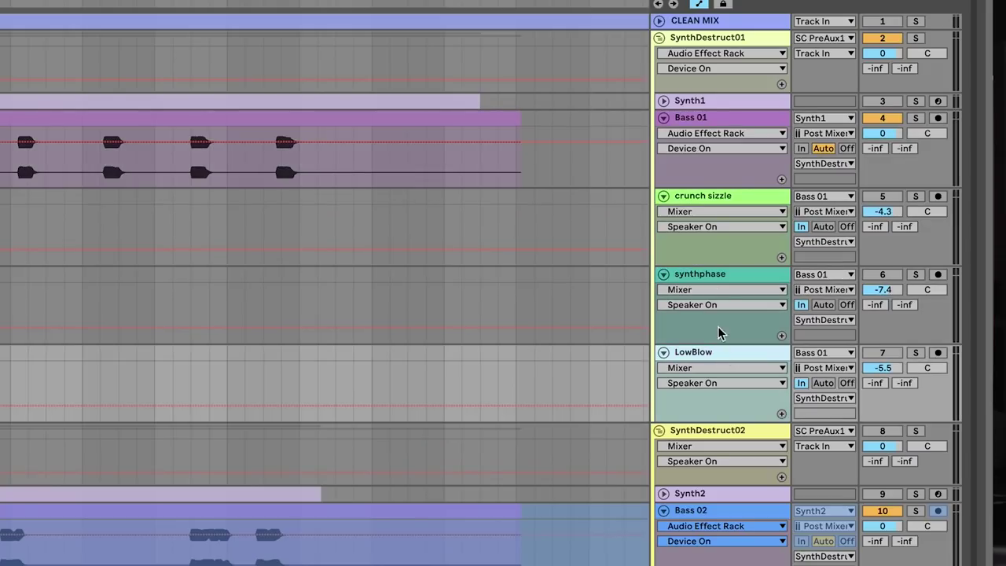
click(709, 273)
click(711, 206)
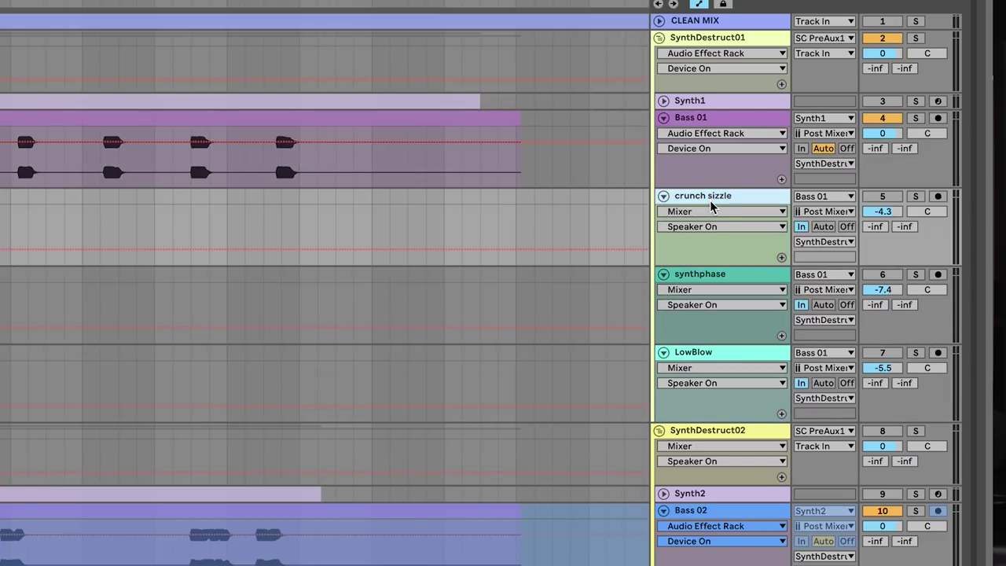
click(732, 281)
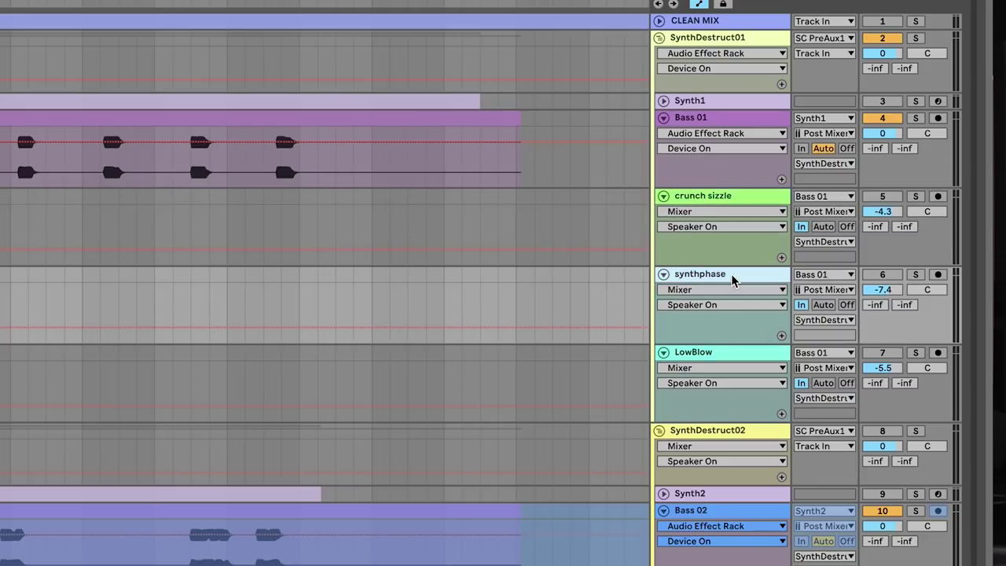
click(729, 356)
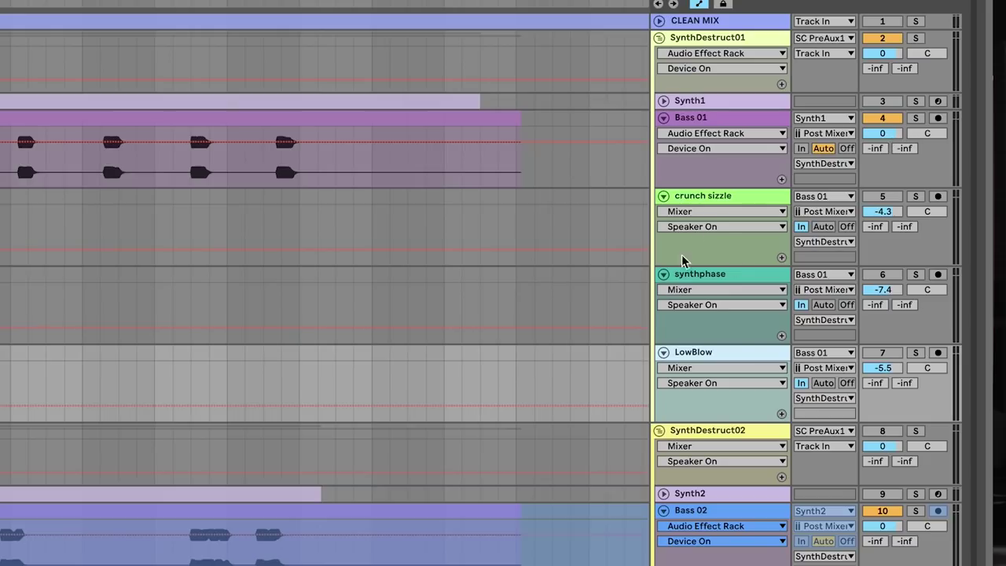
Activate the crunch sizzle track during playback to compare the bass with and without it
click(716, 201)
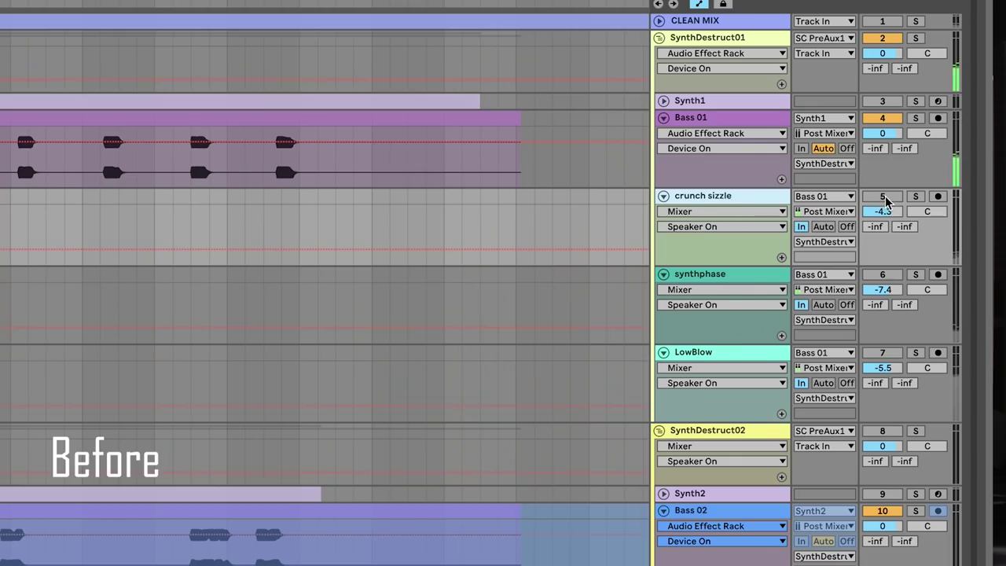
click(884, 197)
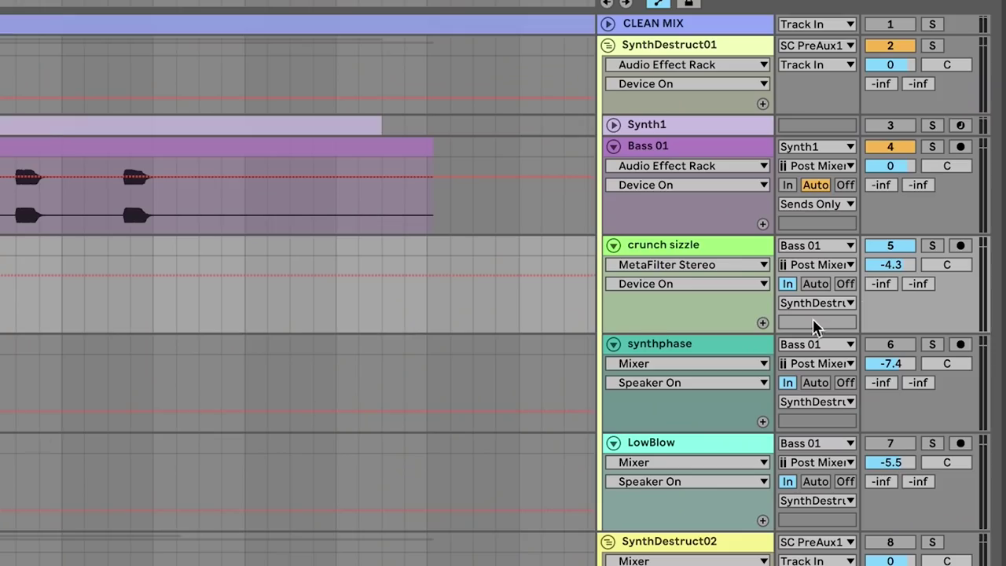
Set the Bass 01 track's output to Sends Only and play back the crunch sizzle track on its own
click(676, 248)
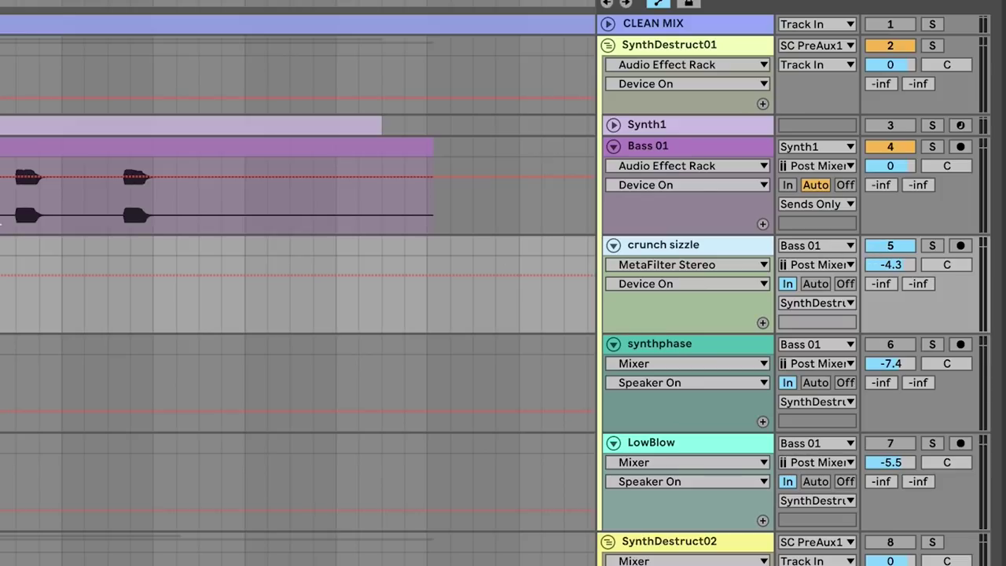
click(833, 206)
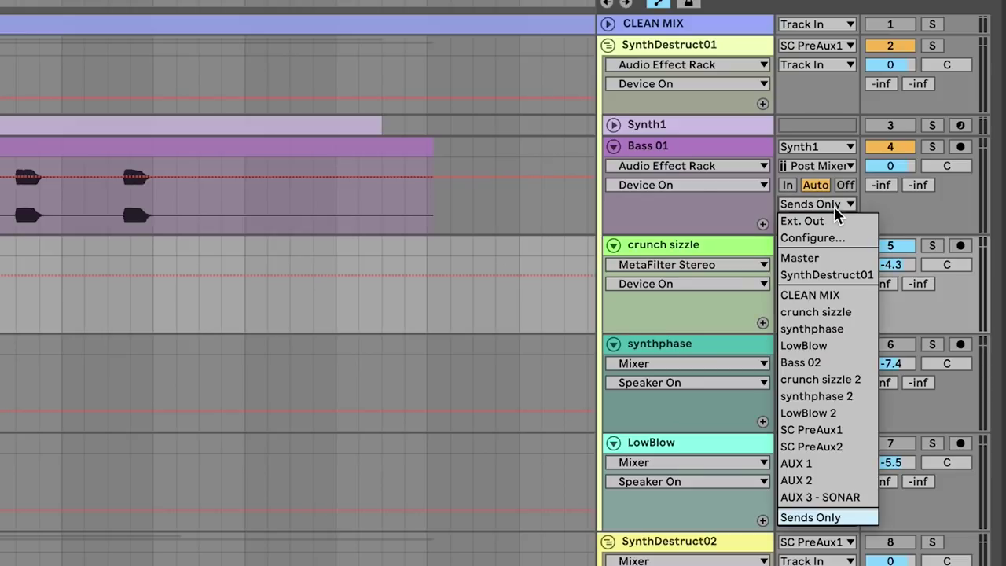
click(680, 155)
click(680, 155)
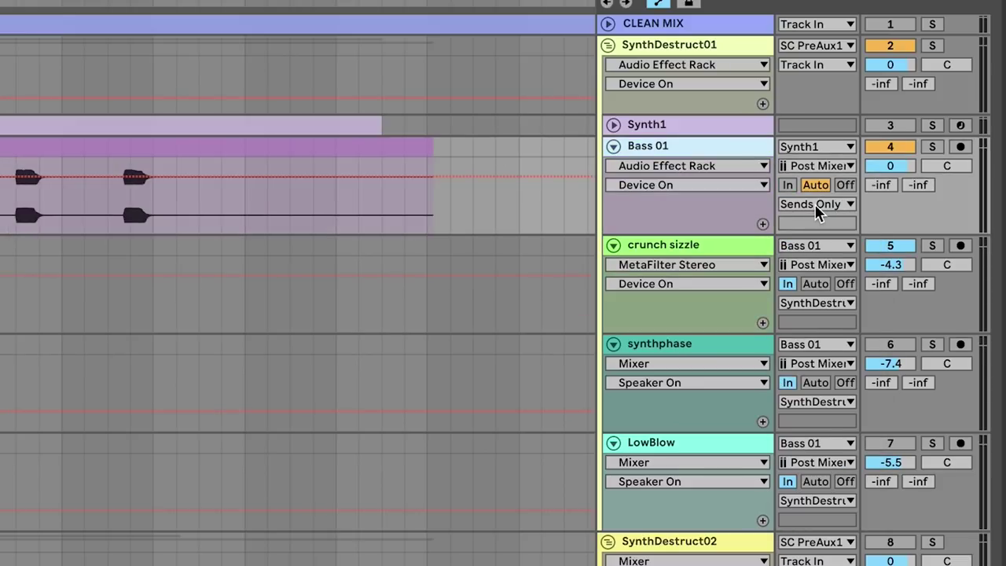
click(817, 206)
click(819, 519)
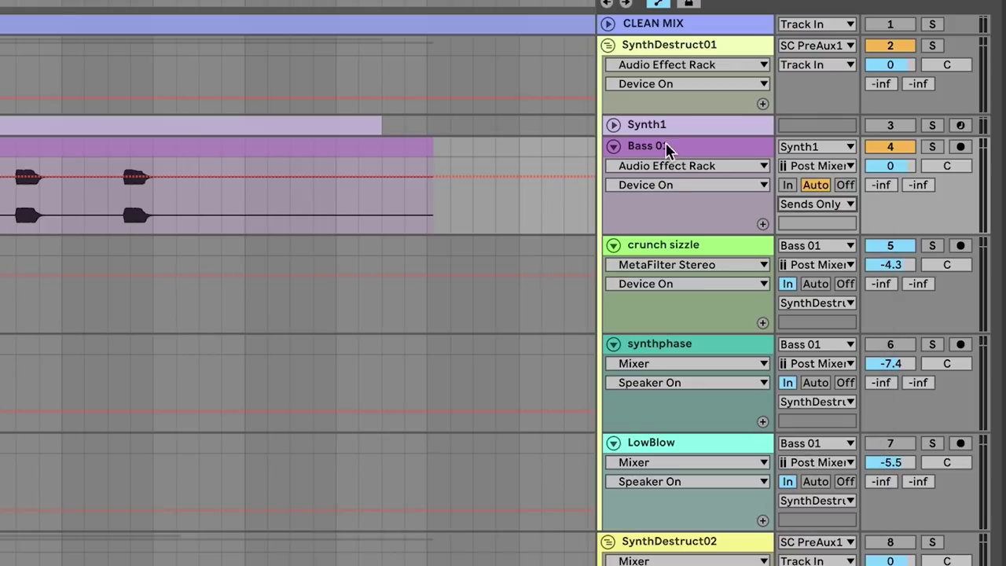
click(658, 252)
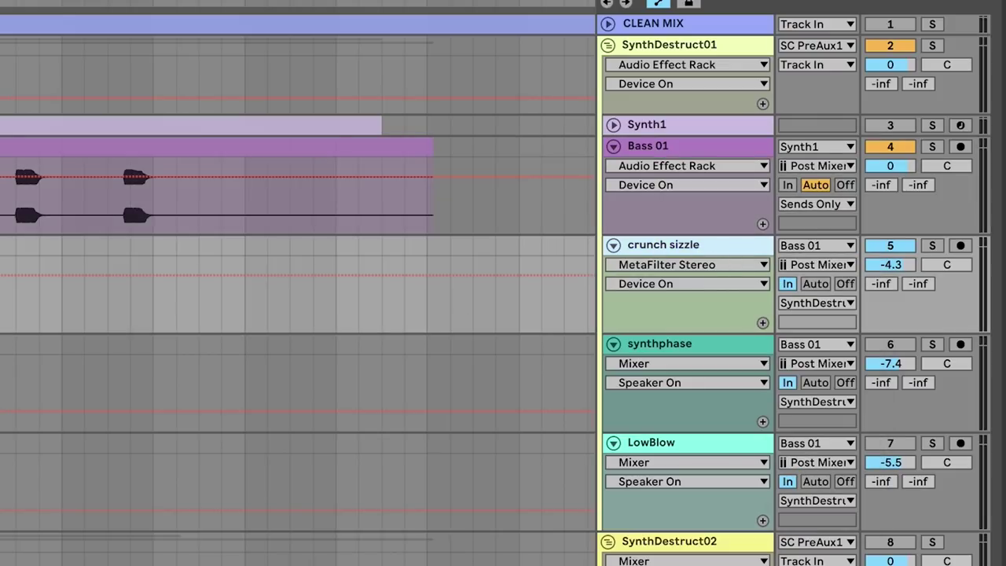
key(space)
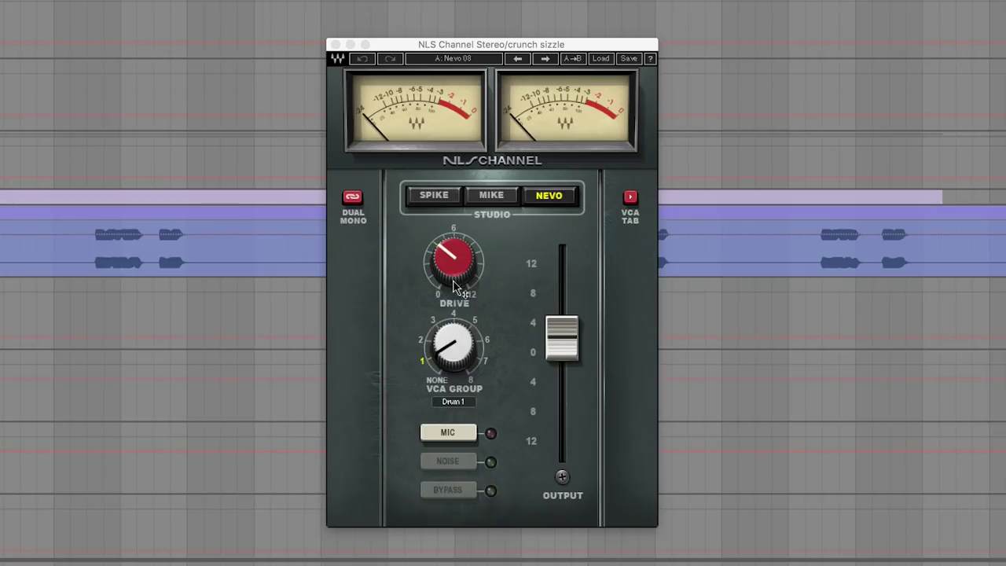
Examine the Drive and Output controls of the NLS Channel plugin on the crunch sizzle track
drag(449, 265, 454, 259)
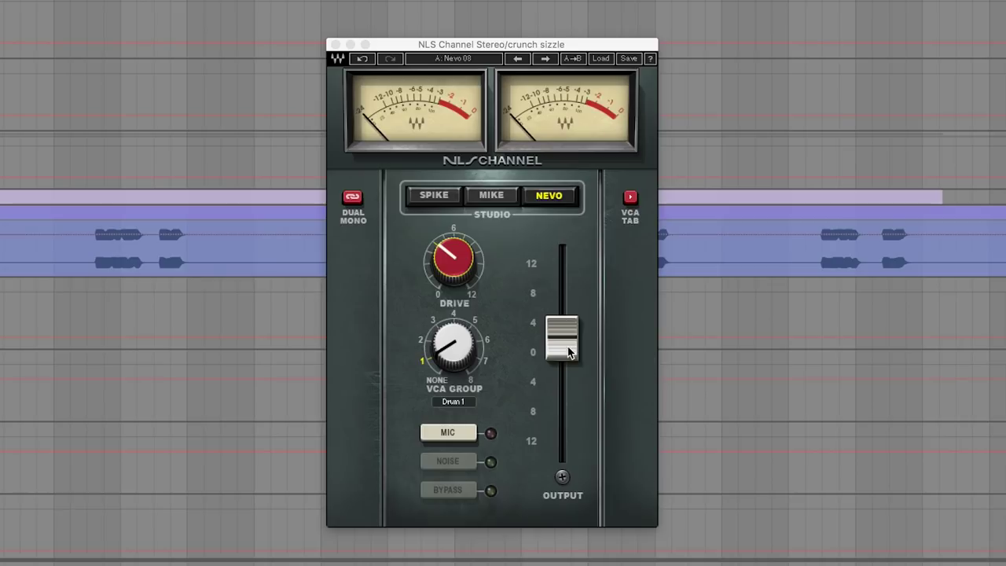
click(563, 350)
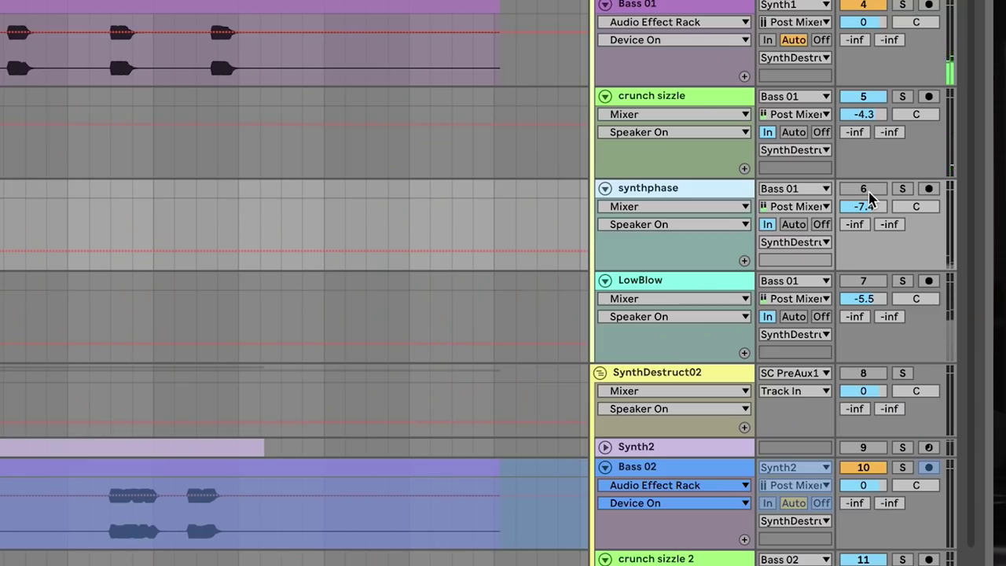
Isolate the synthphase track by activating it, deactivating crunch sizzle and setting the Bass 01 output to Sends Only
click(868, 193)
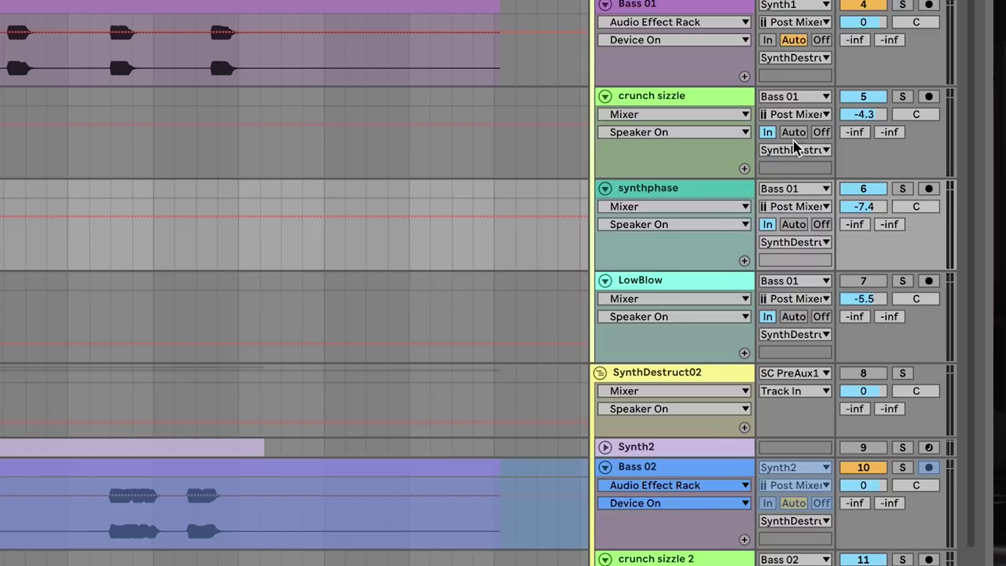
click(862, 98)
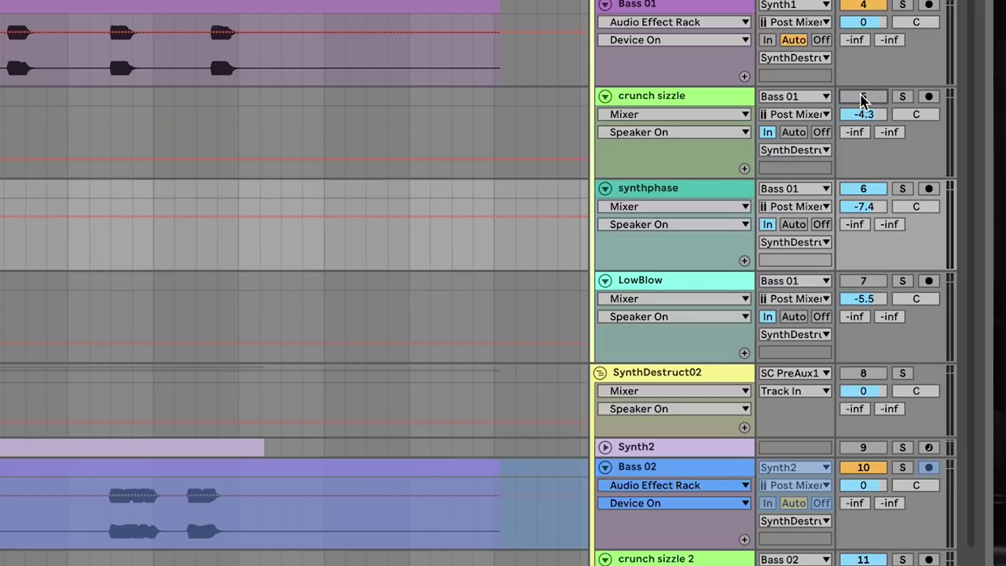
click(795, 57)
click(801, 348)
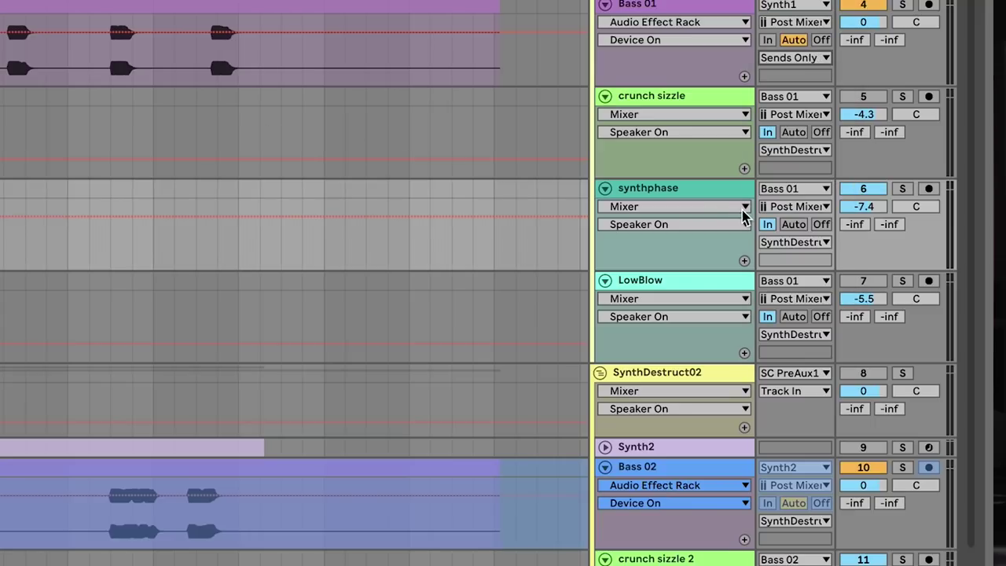
click(698, 193)
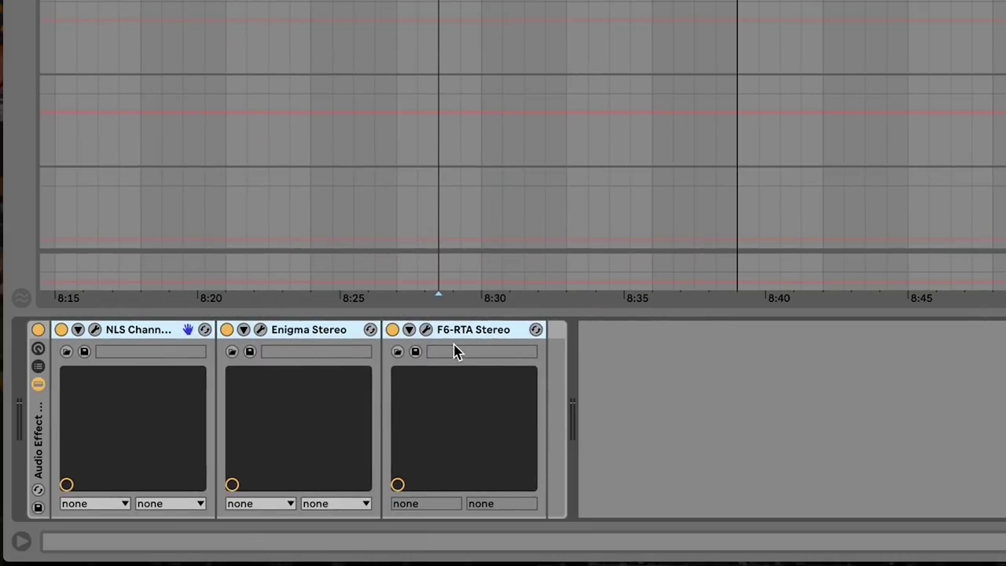
Bypass Enigma and F6-RTA in the synthphase effect rack, and re-enable Enigma during playback to compare its effect
click(227, 330)
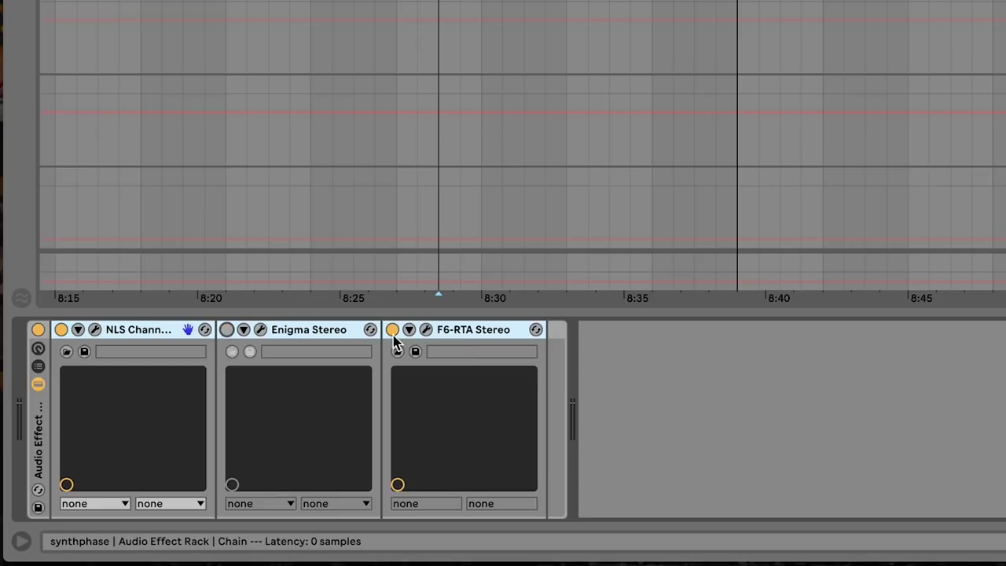
click(393, 330)
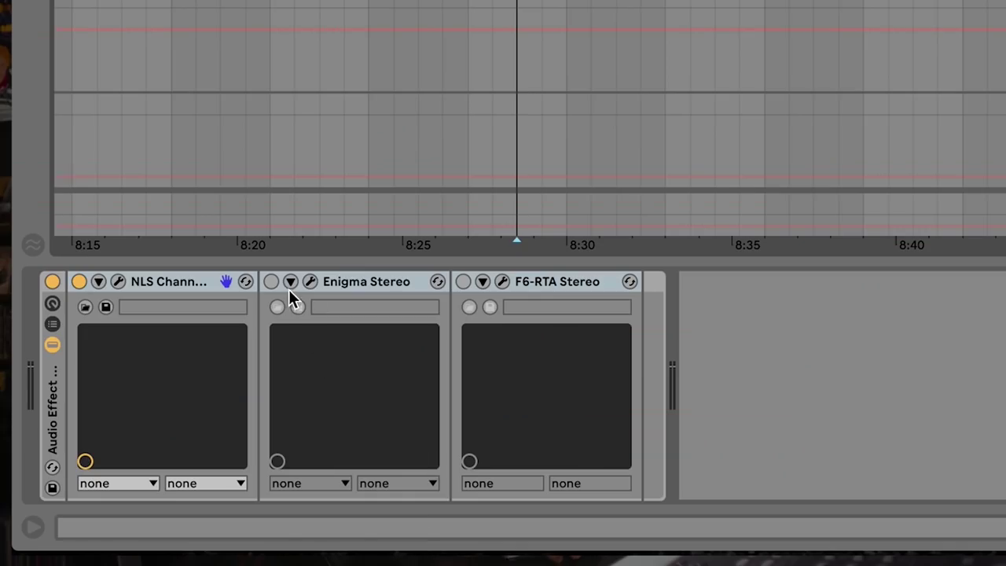
key(space)
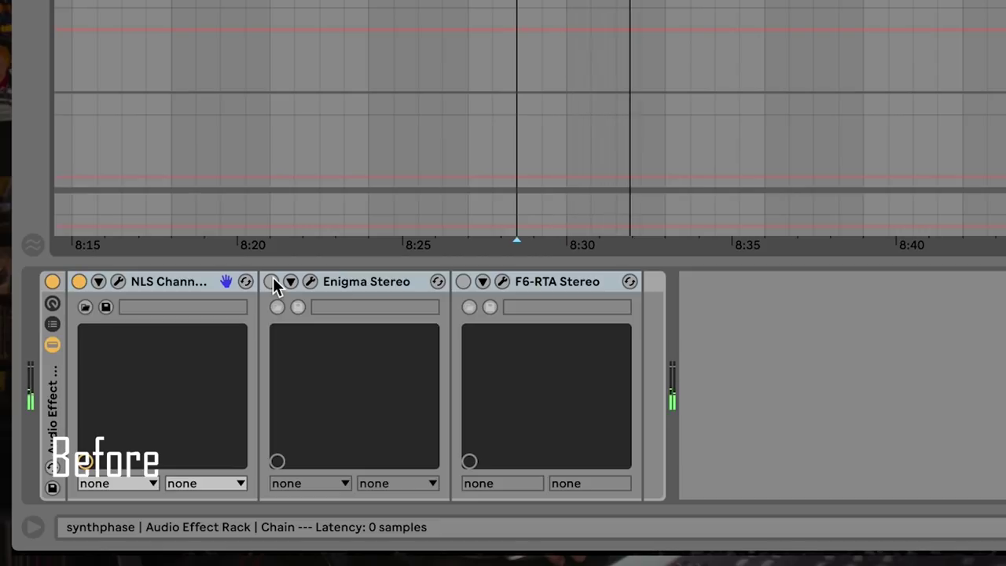
click(272, 280)
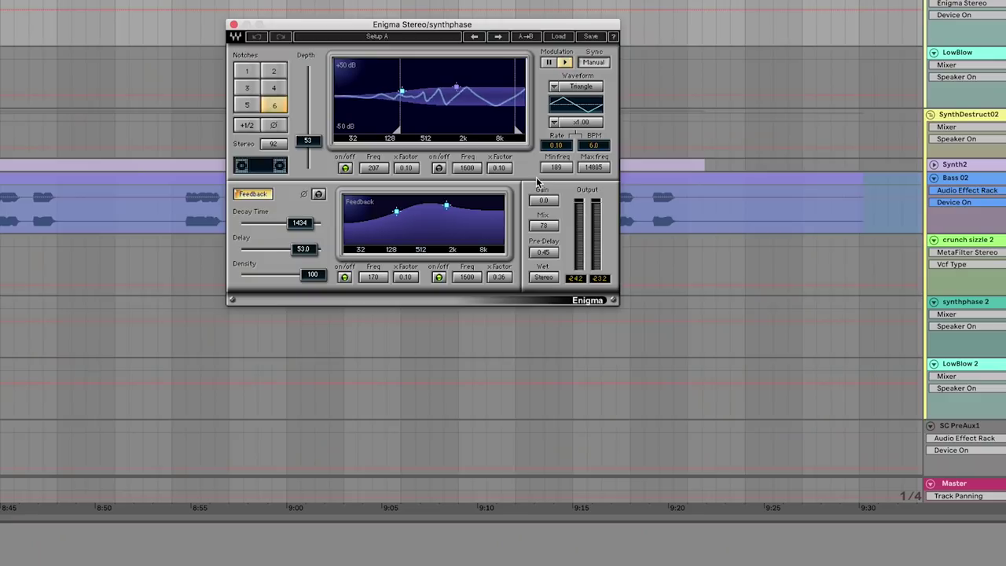
Open the preset list of the Enigma plugin on the synthphase track
click(557, 37)
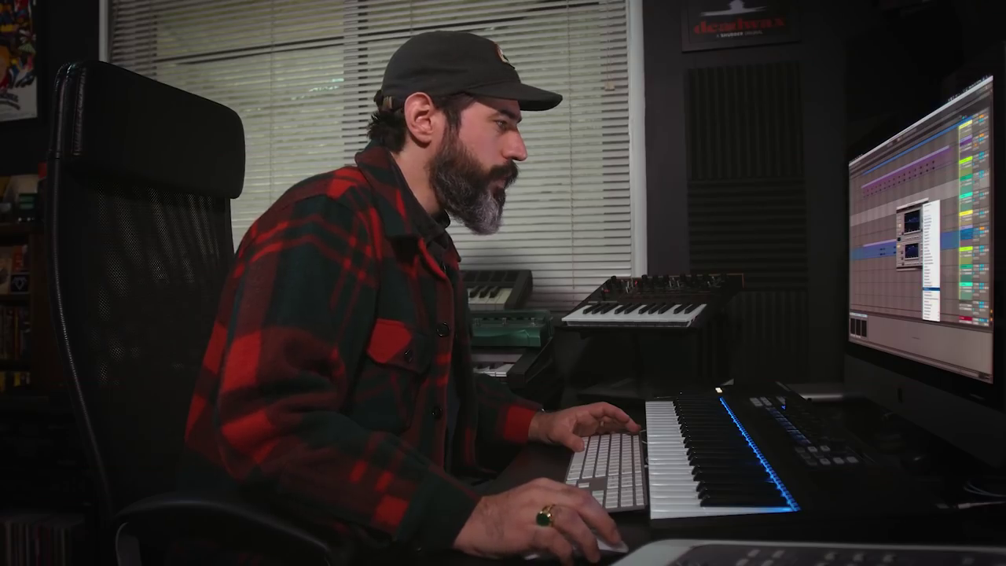
click(930, 264)
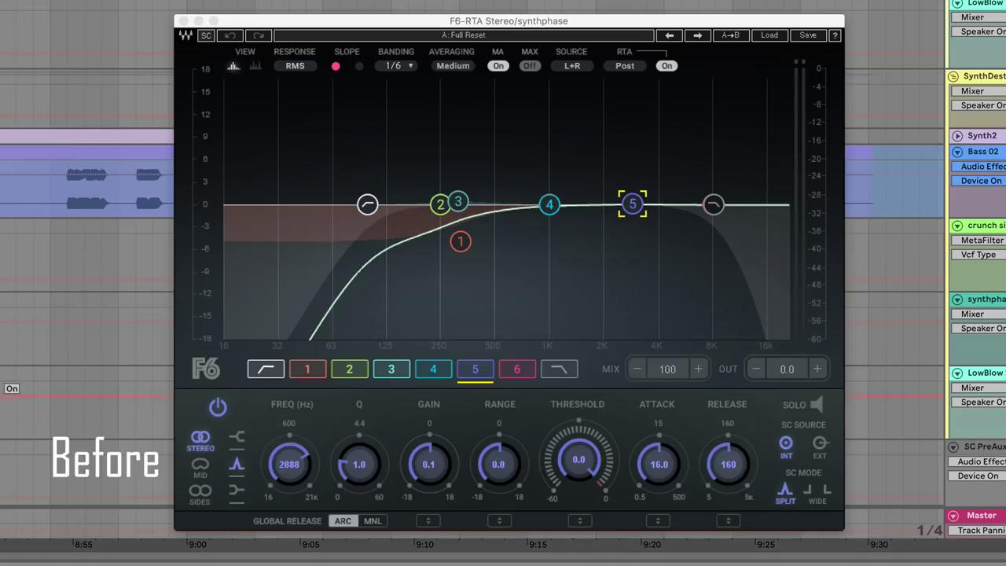
Audition the F6-RTA equalisation on the synthphase track and examine its band 1
key(space)
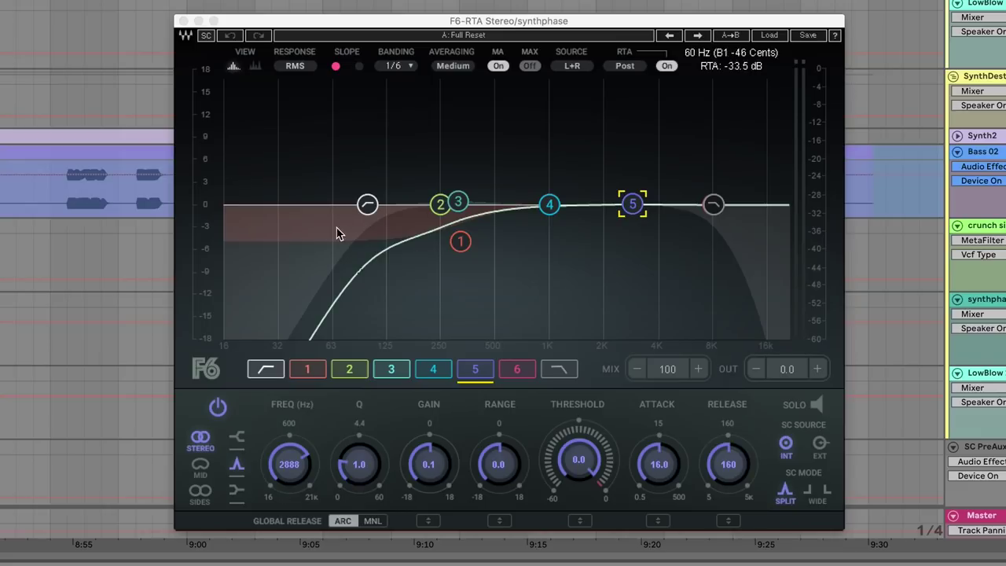
mouse_move(467, 247)
mouse_down()
mouse_move(481, 248)
mouse_move(459, 240)
mouse_up()
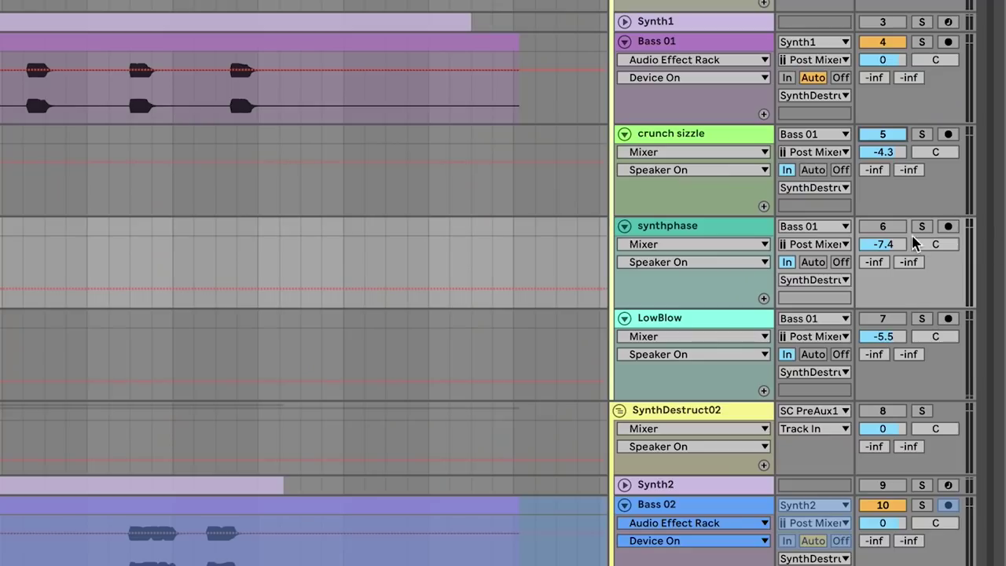
Activate the synthphase track alongside crunch sizzle during playback
click(883, 228)
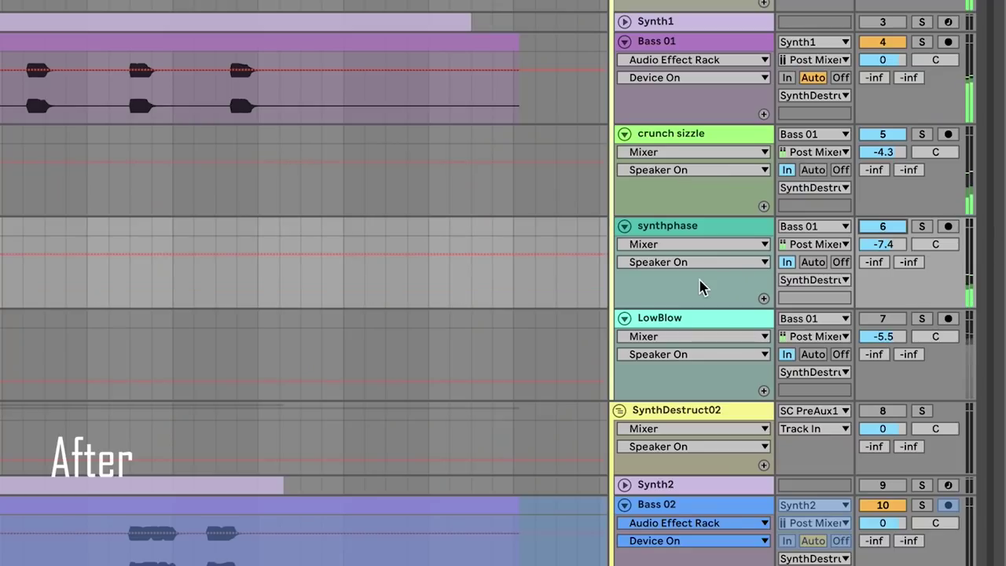
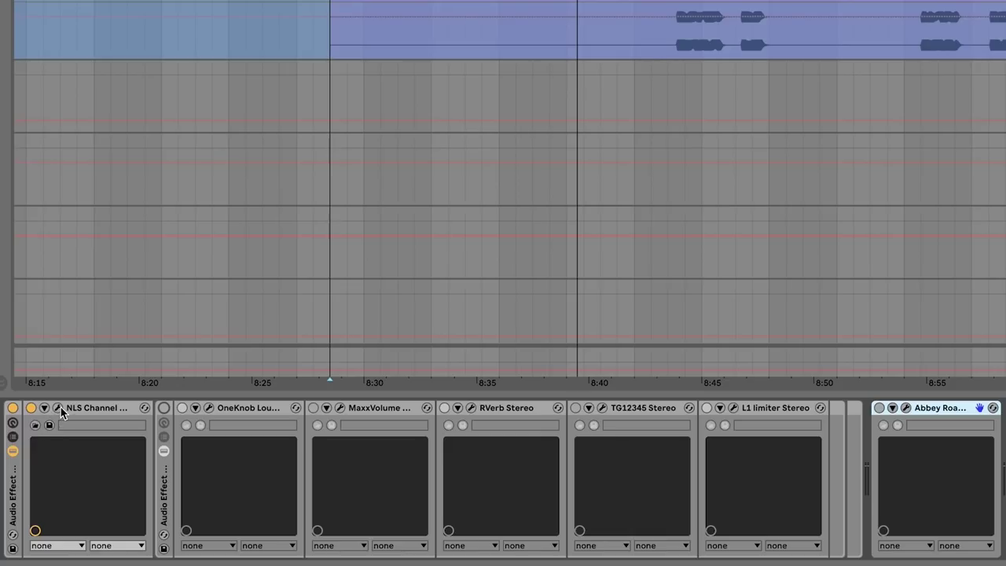
Open the NLS Channel on SynthDestruct01, examine its Output, Drive and MIC controls, and close the plugin window
click(58, 408)
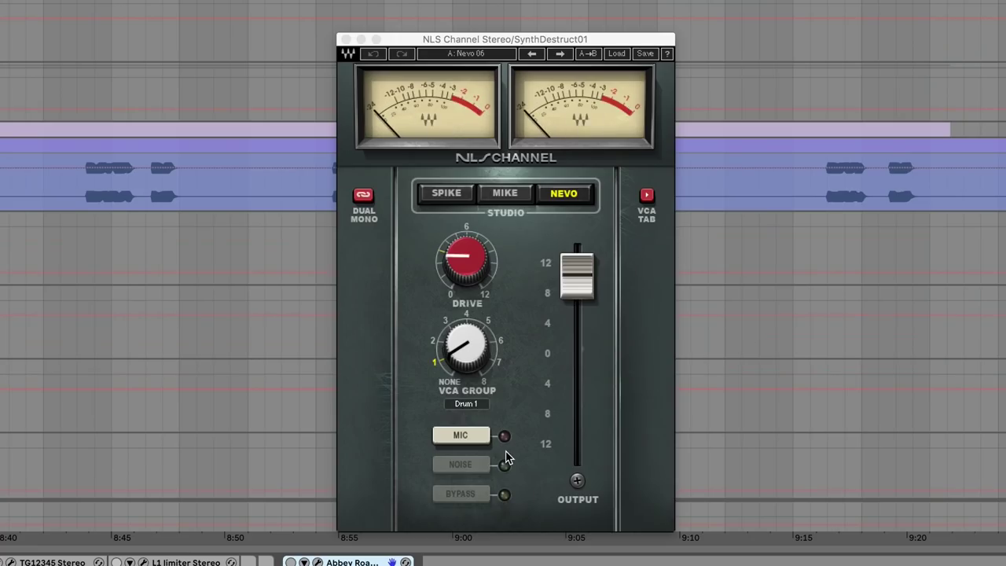
mouse_move(578, 336)
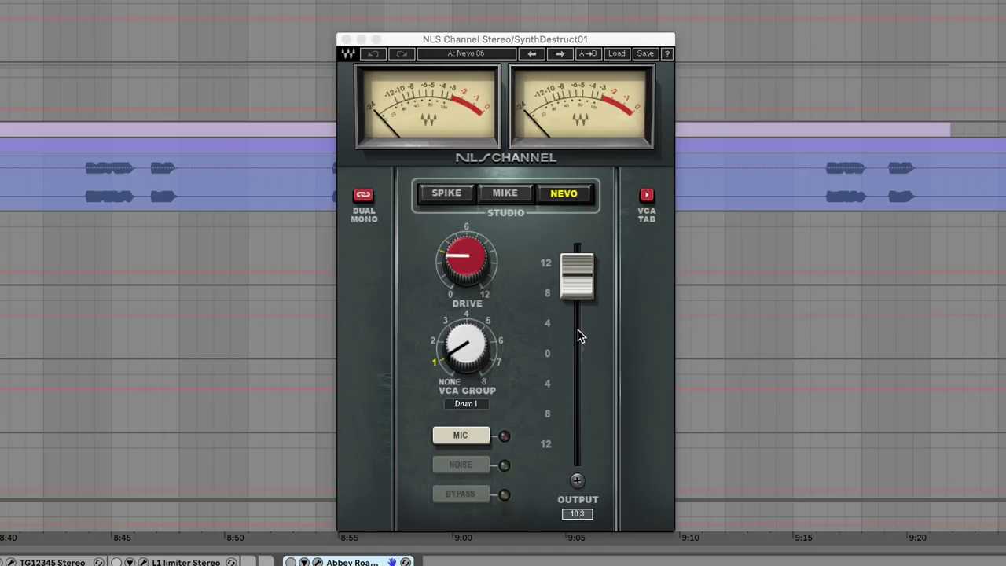
click(575, 280)
click(466, 259)
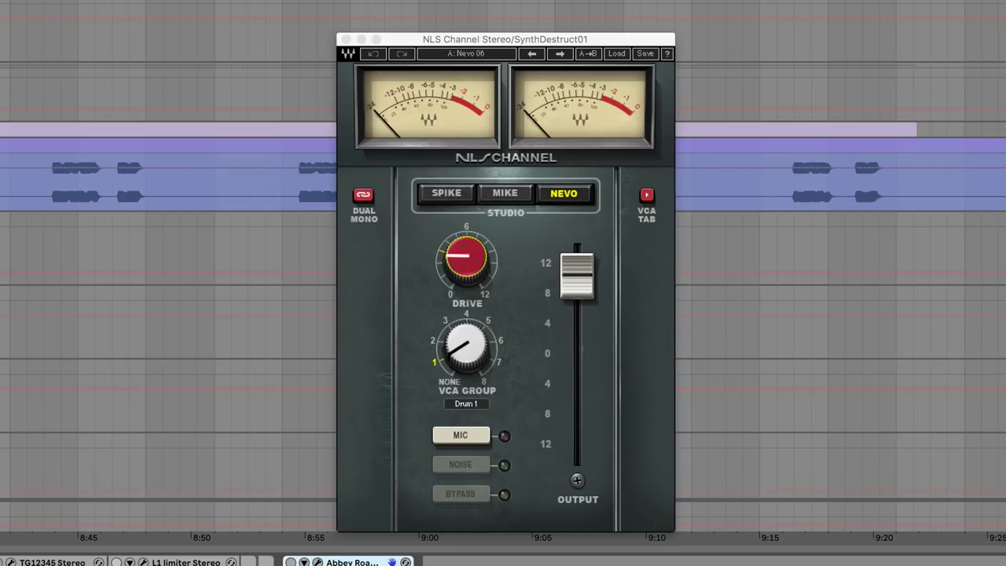
click(477, 440)
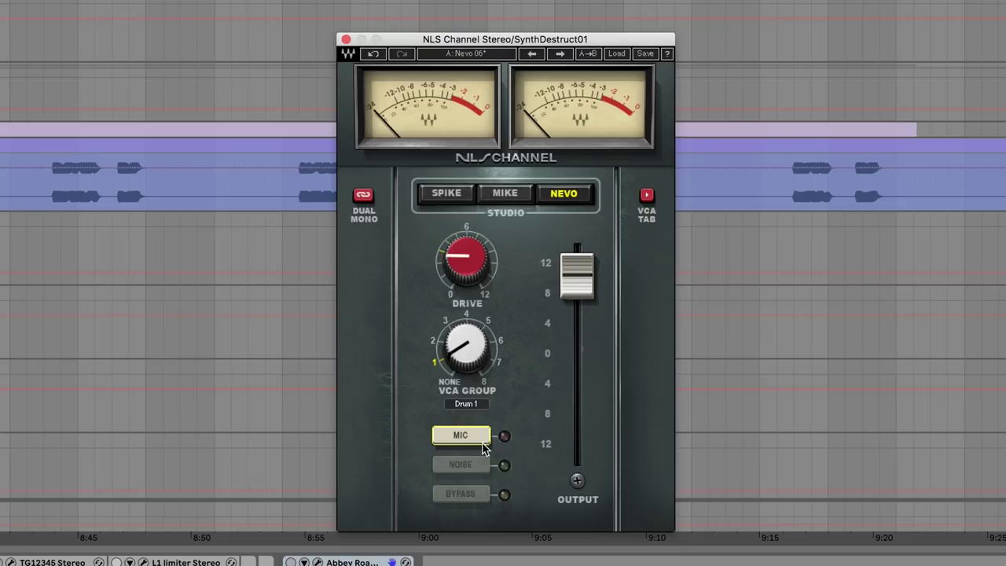
click(346, 39)
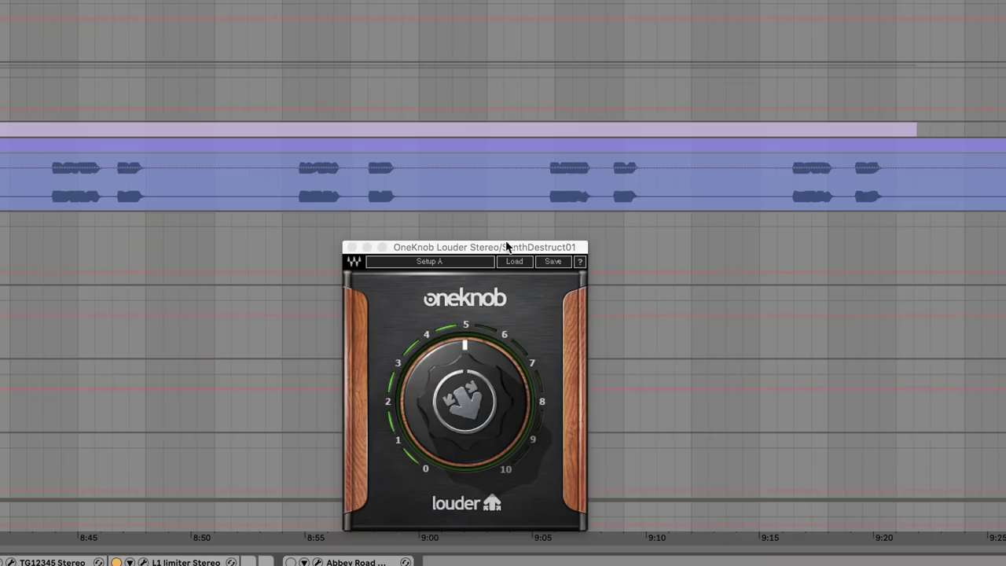
Move the OneKnob Louder window up over the arrangement to examine its knob, and inspect the Wet/dry level of RVerb on SynthDestruct01
drag(498, 197, 561, 96)
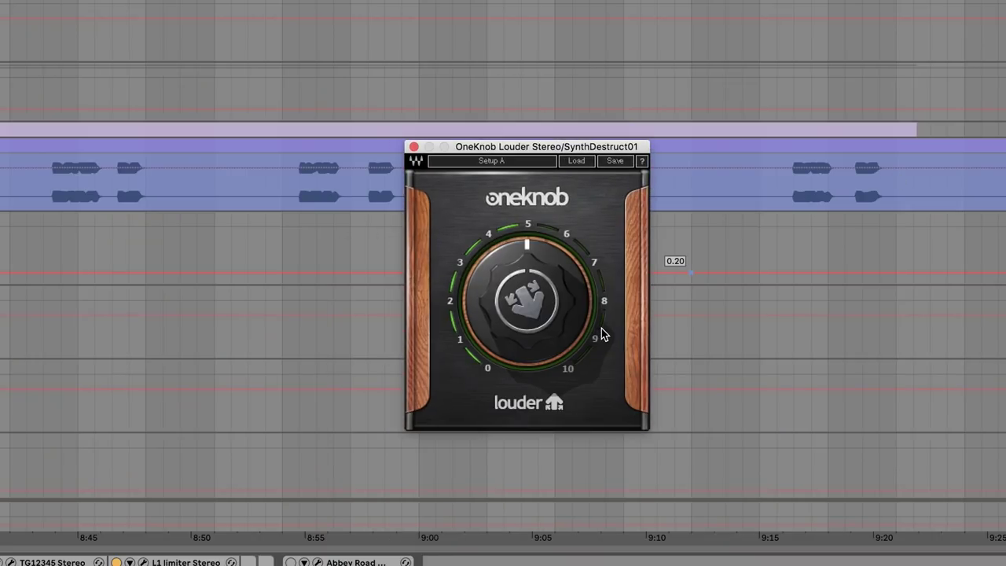
mouse_move(602, 337)
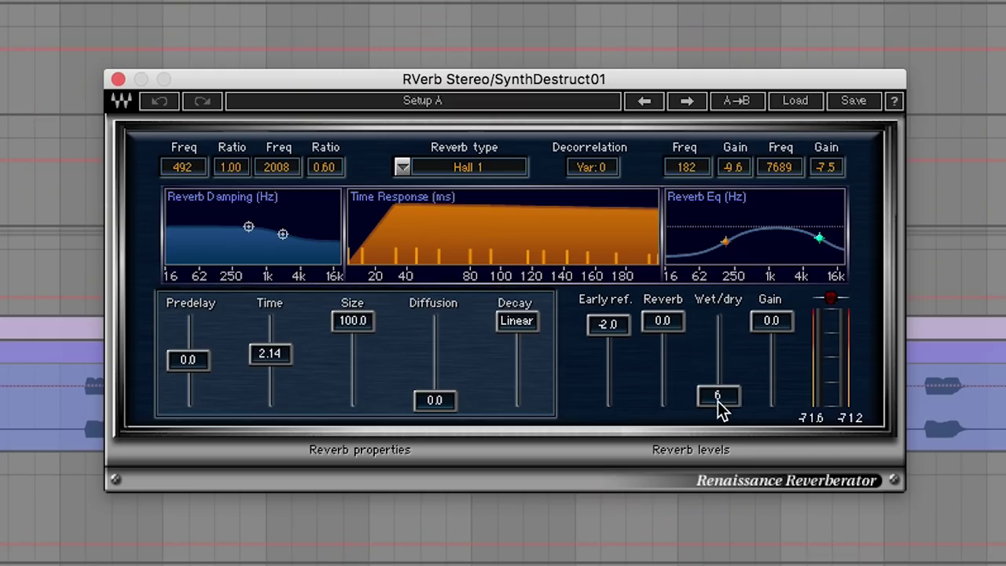
click(727, 403)
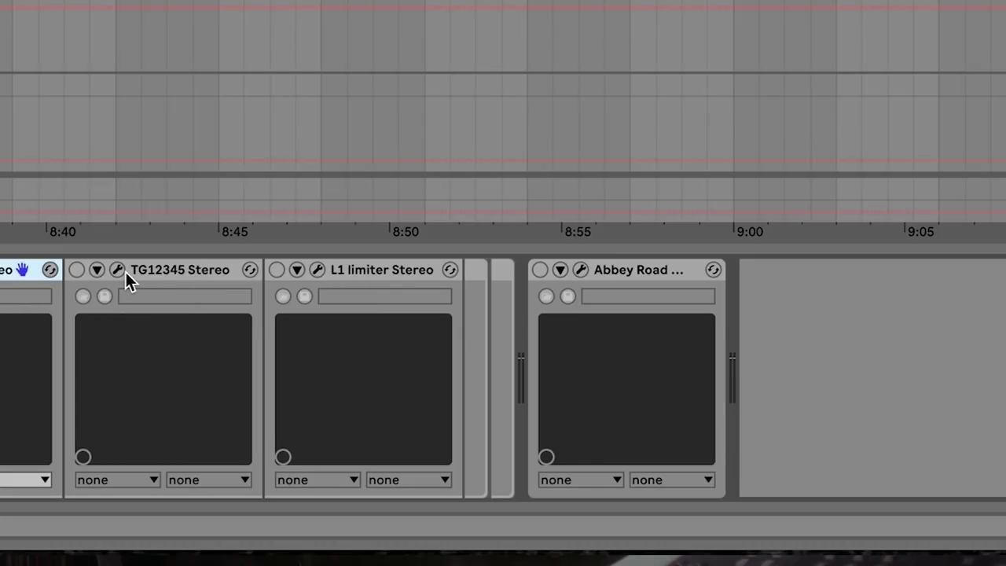
Select the L1 limiter on SynthDestruct01 and toggle it to compare the sound before and after limiting, leaving it switched on
click(167, 274)
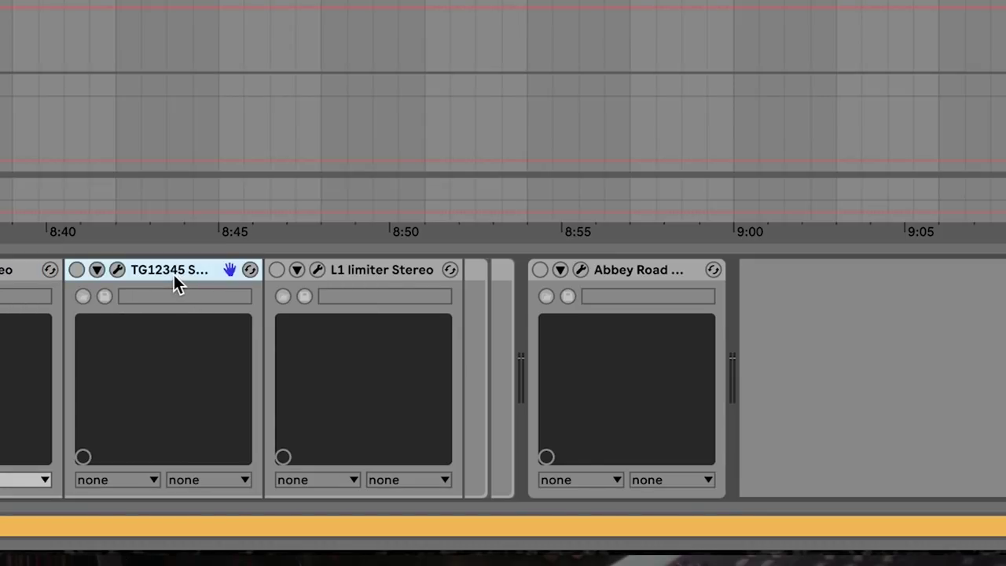
click(378, 273)
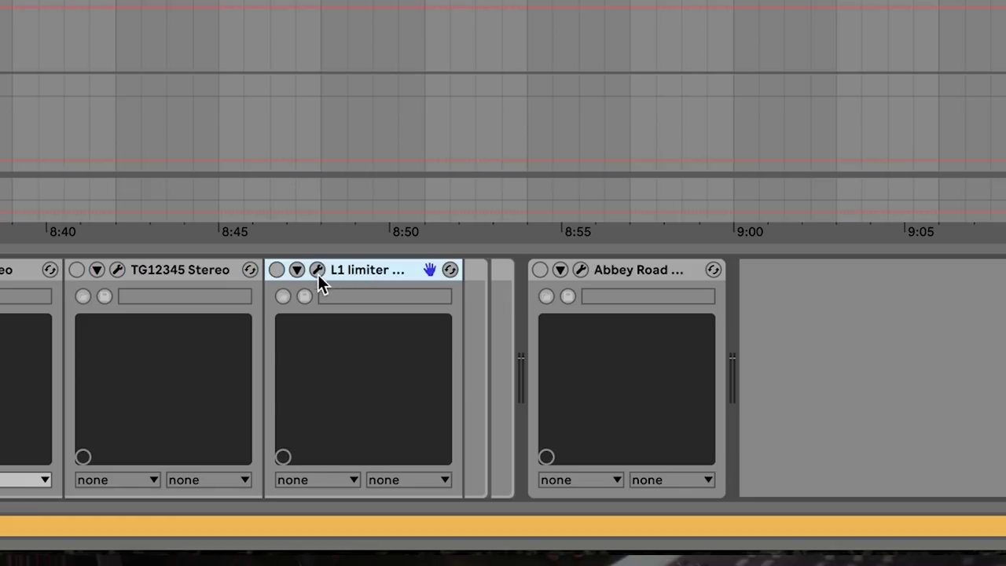
click(276, 270)
click(283, 270)
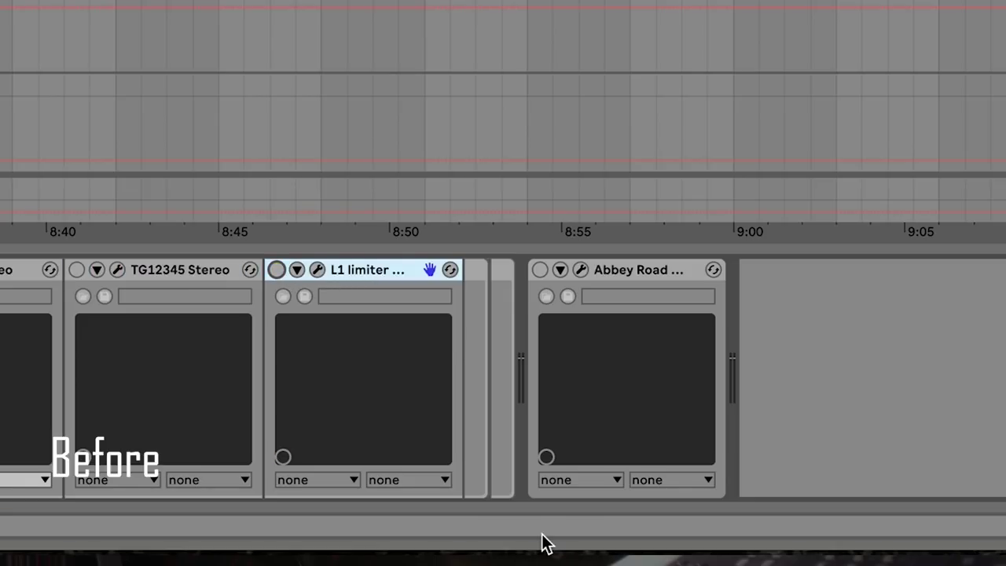
click(276, 271)
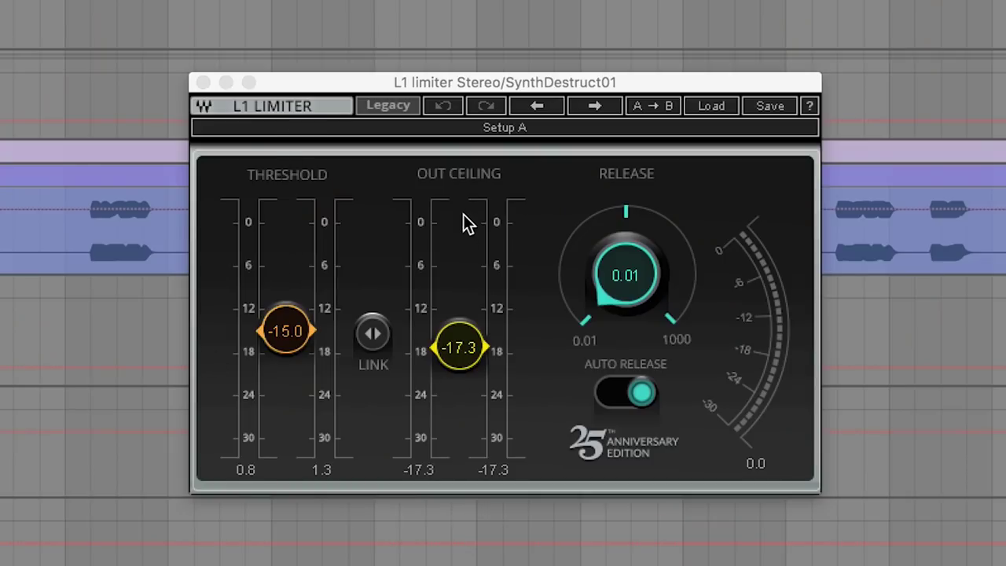
Play the SynthDestruct01 track and compare its sound with the entire outer audio effect rack bypassed and reactivated
key(space)
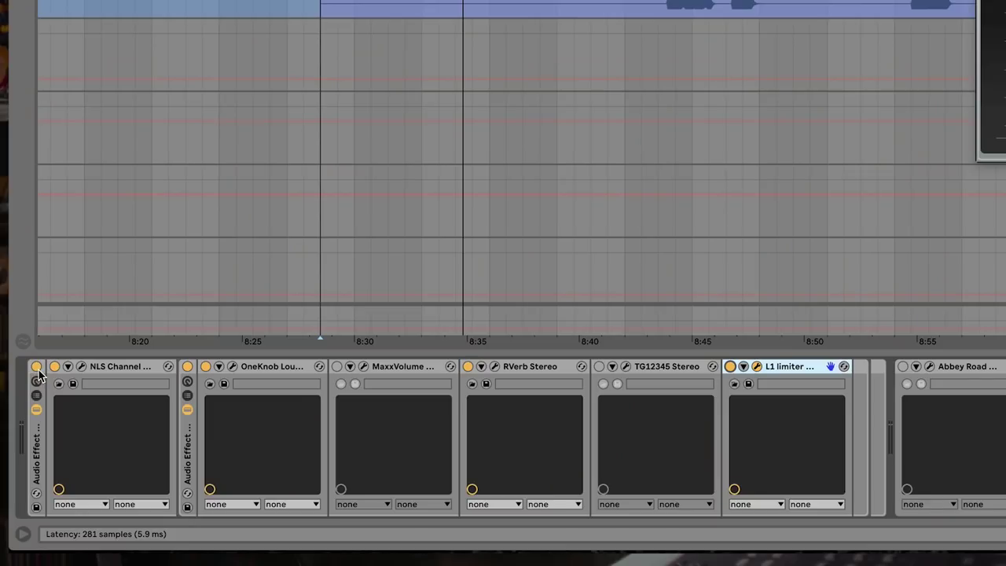
click(37, 368)
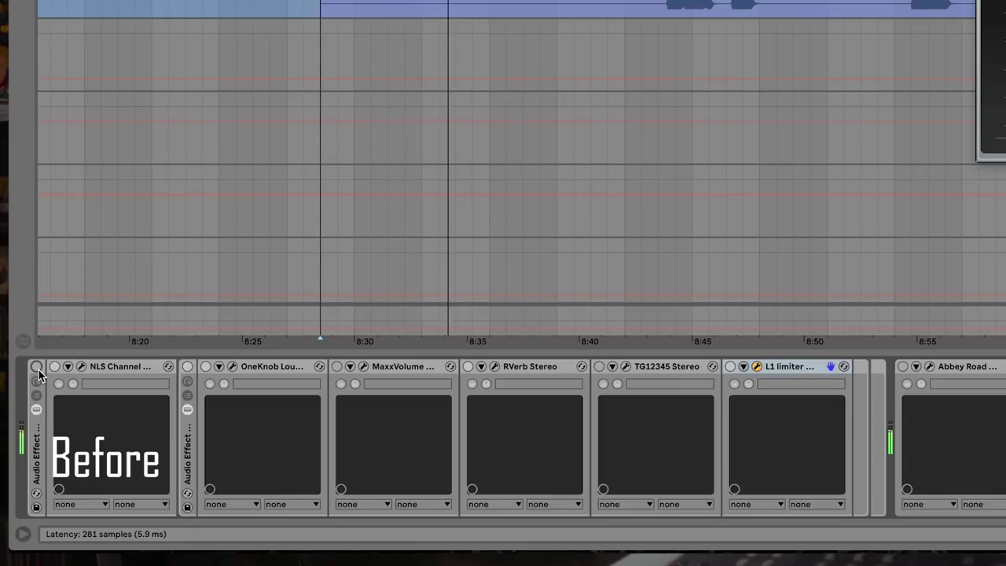
click(37, 369)
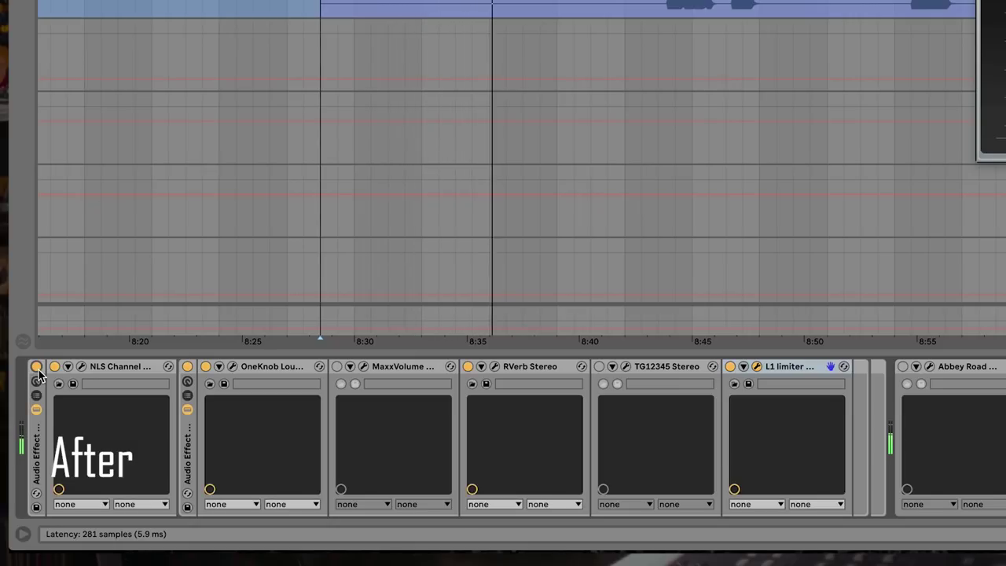